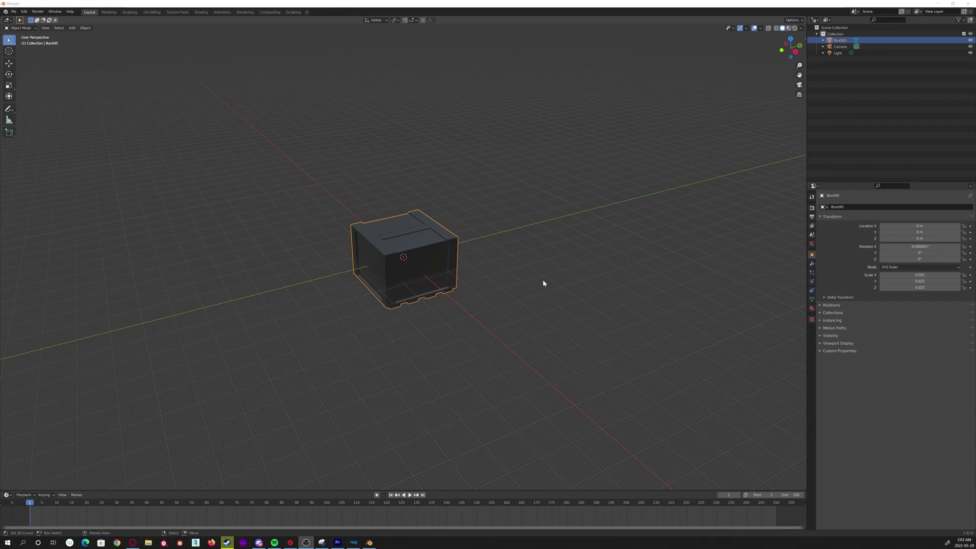
# Zoom in on the Box045 crate and set the 3D cursor on empty grid.
pyautogui.scroll(2, 535, 265)
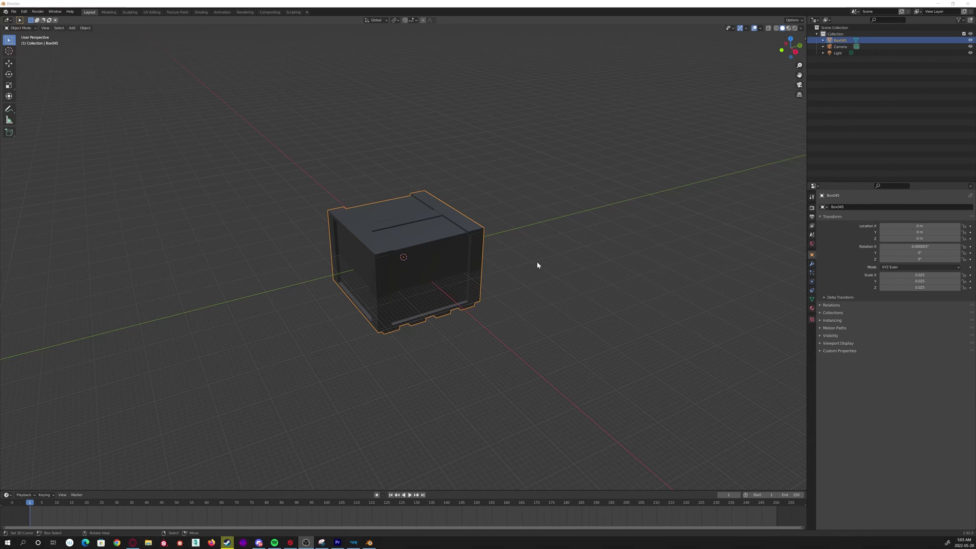
pyautogui.scroll(1, 528, 261)
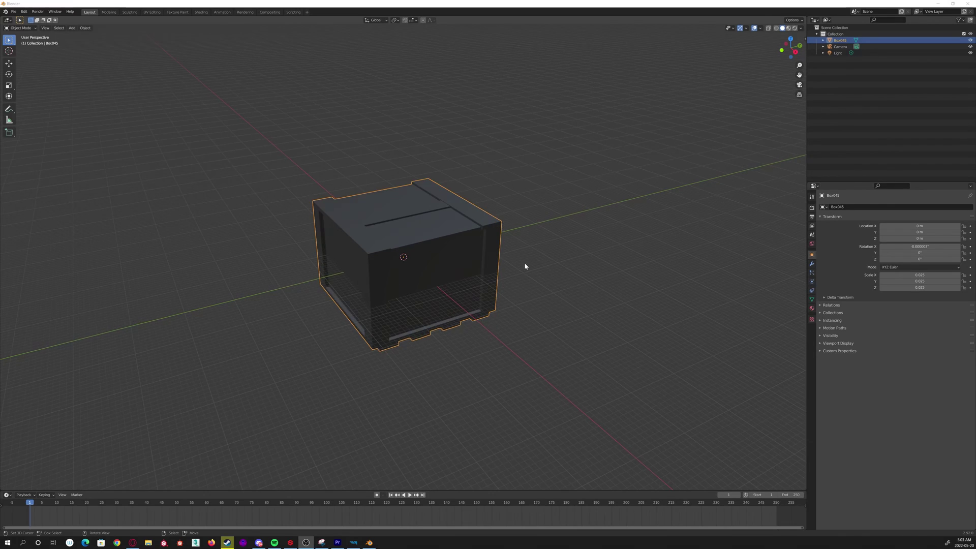
pyautogui.click(513, 257)
pyautogui.click(14, 11)
pyautogui.moveTo(37, 90)
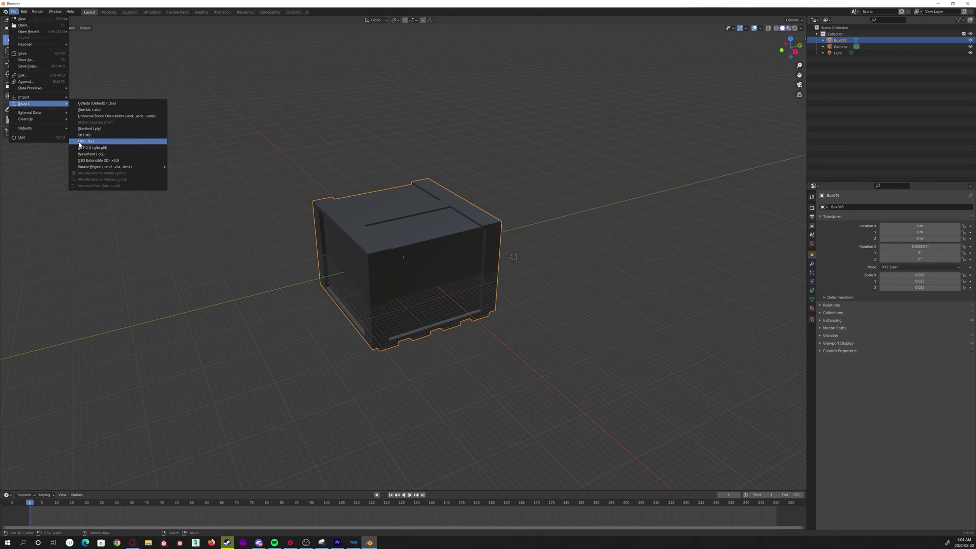
pyautogui.click(81, 143)
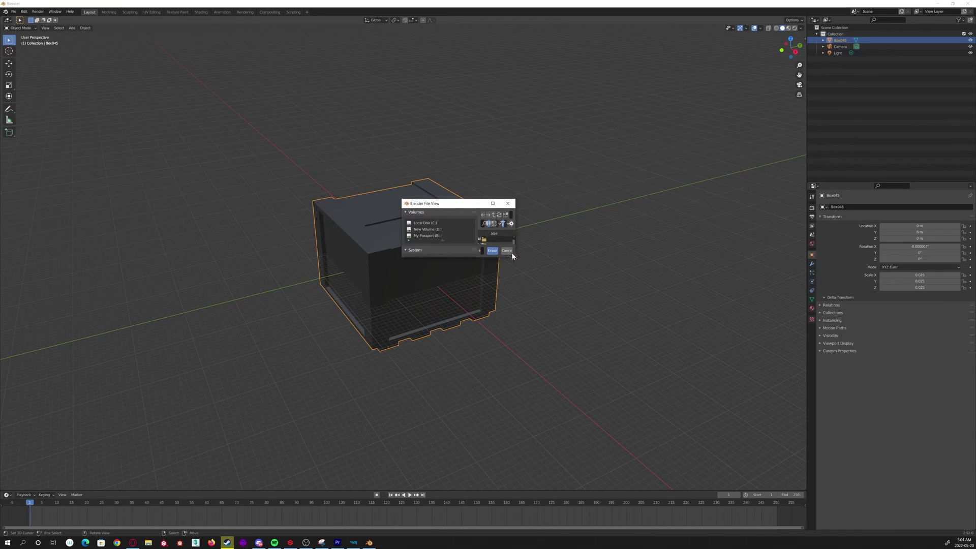
pyautogui.moveTo(514, 255); pyautogui.dragTo(737, 409)
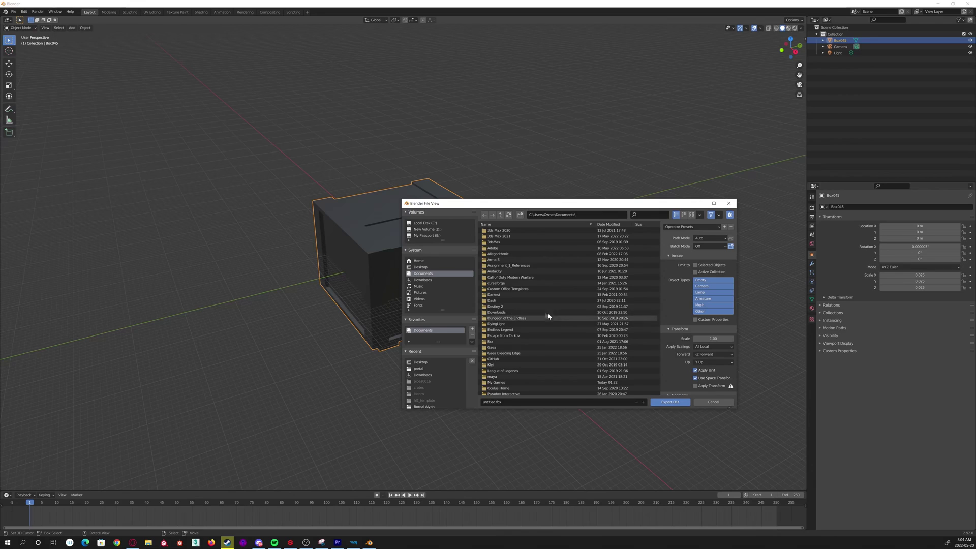
pyautogui.click(430, 268)
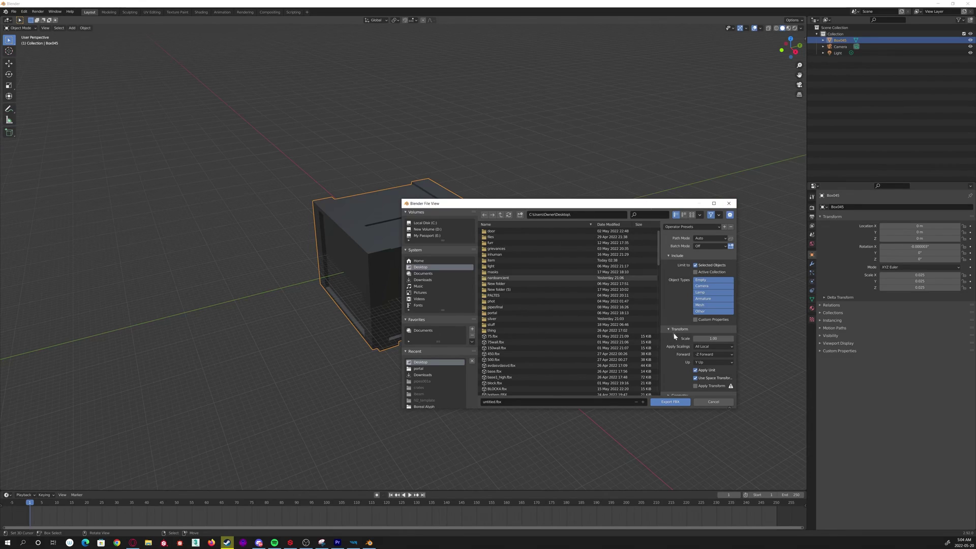
pyautogui.click(512, 403)
pyautogui.write('fdasvdasvd')
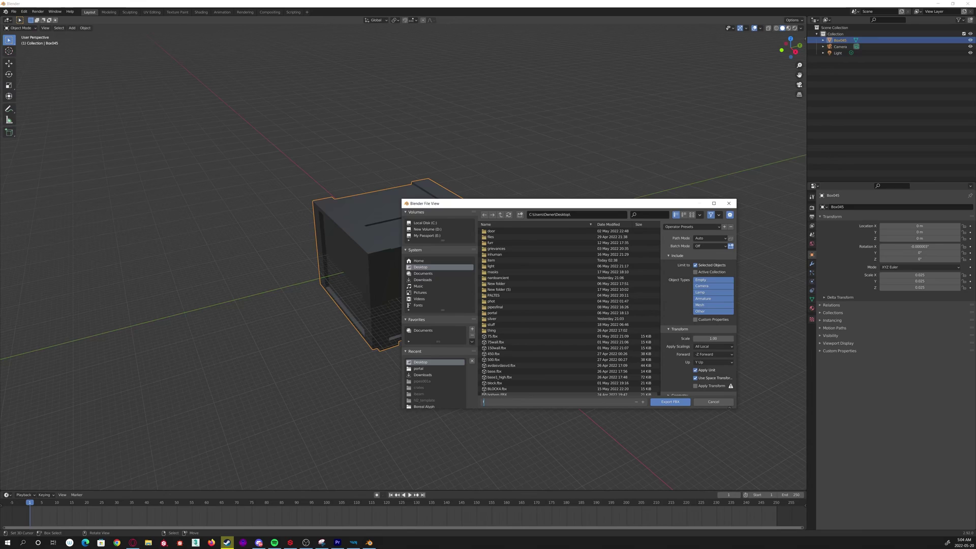
pyautogui.press('Return')
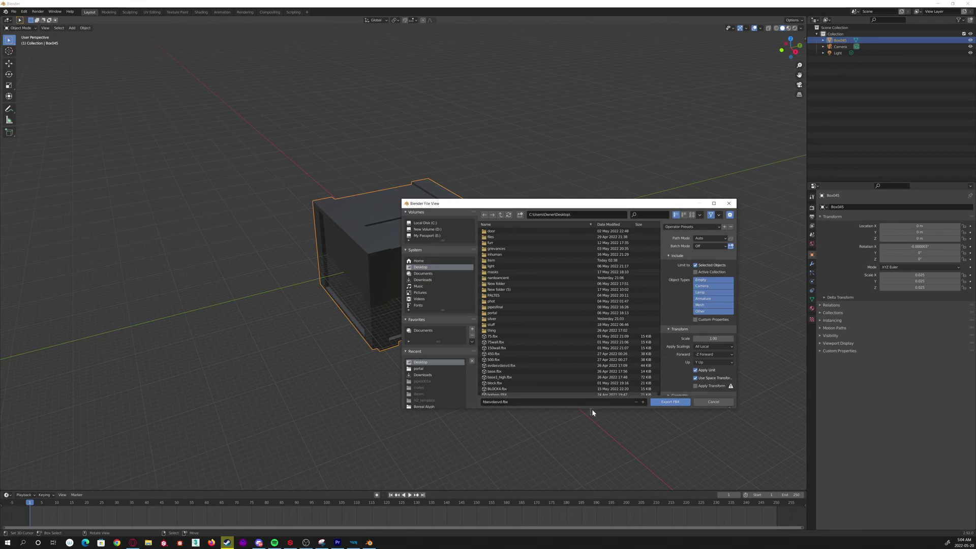
pyautogui.click(671, 403)
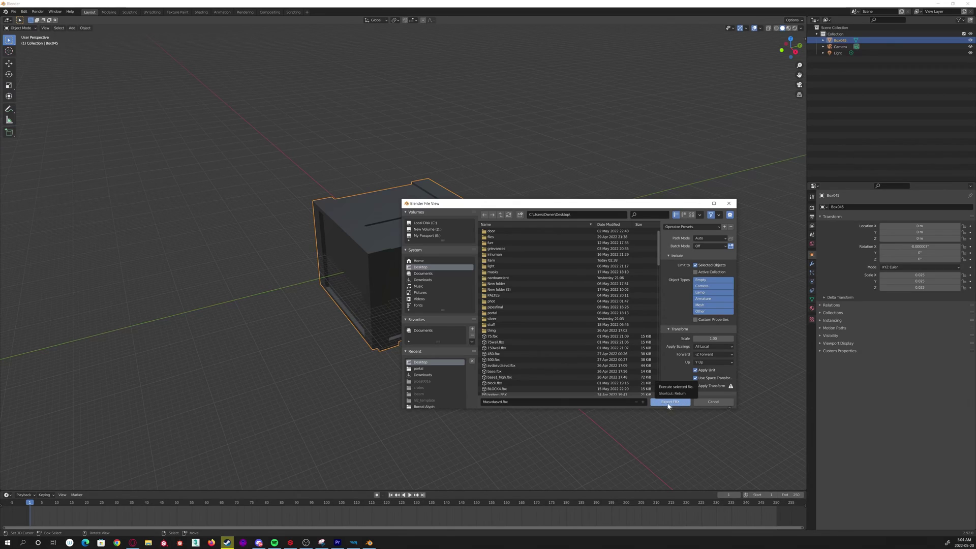
pyautogui.click(697, 403)
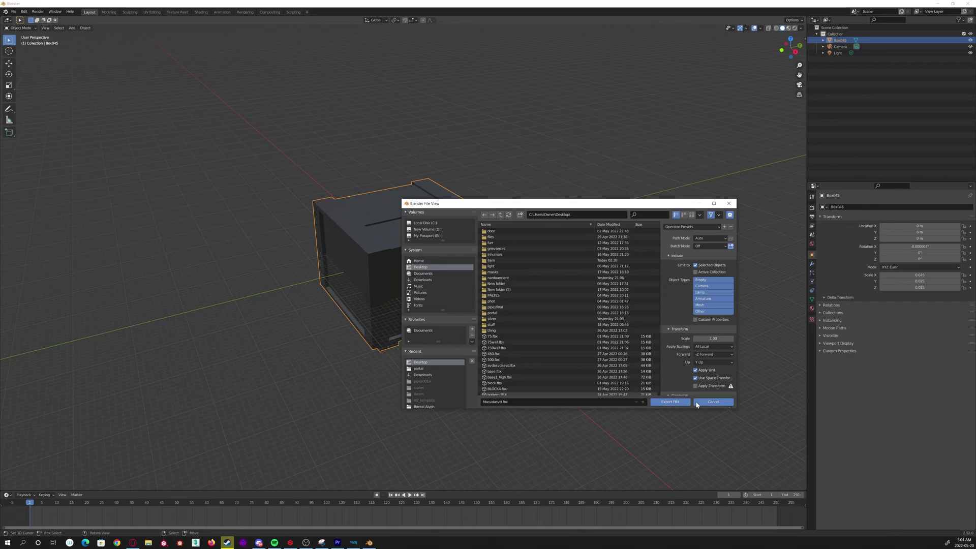
# Switch from Blender to Enfusion Workbench.
pyautogui.click(353, 542)
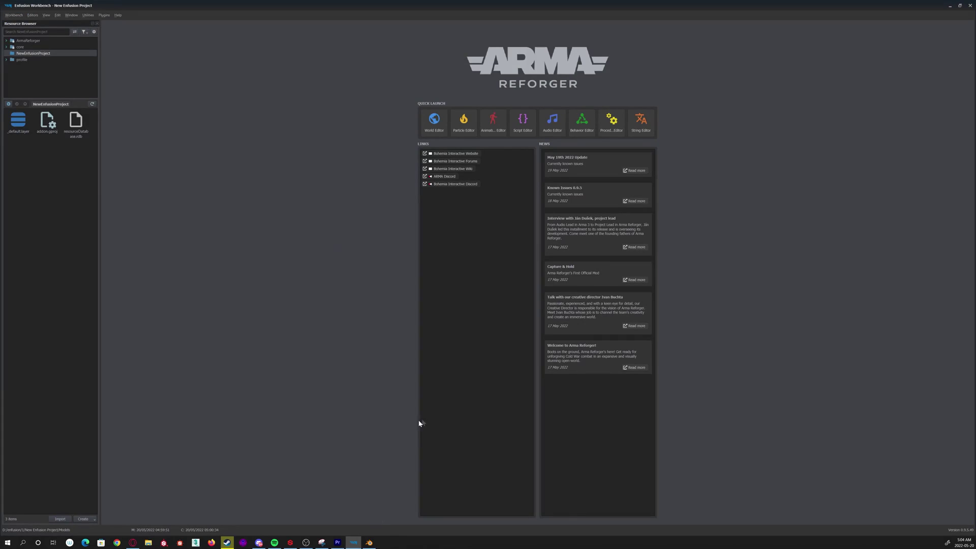
pyautogui.hotkey('alt', 'Tab')
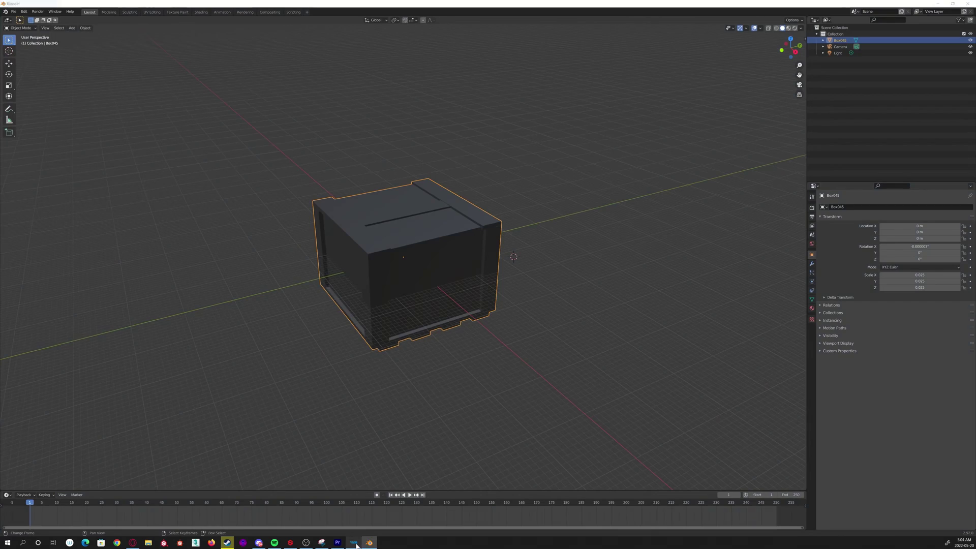
pyautogui.hotkey('alt', 'Tab')
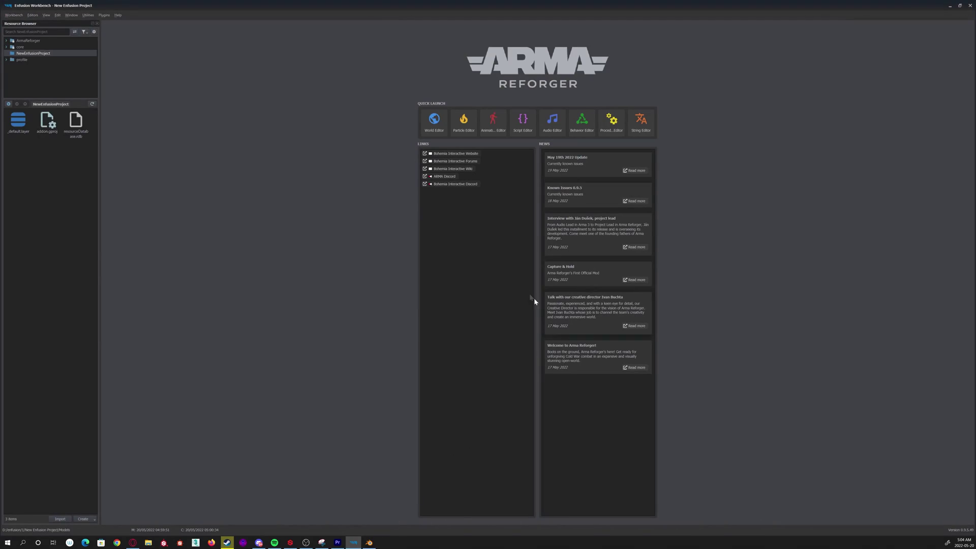
# Browse the profile, NewEnfusionProject, ArmaReforger and core folders, ending on core's four subfolders.
pyautogui.click(31, 60)
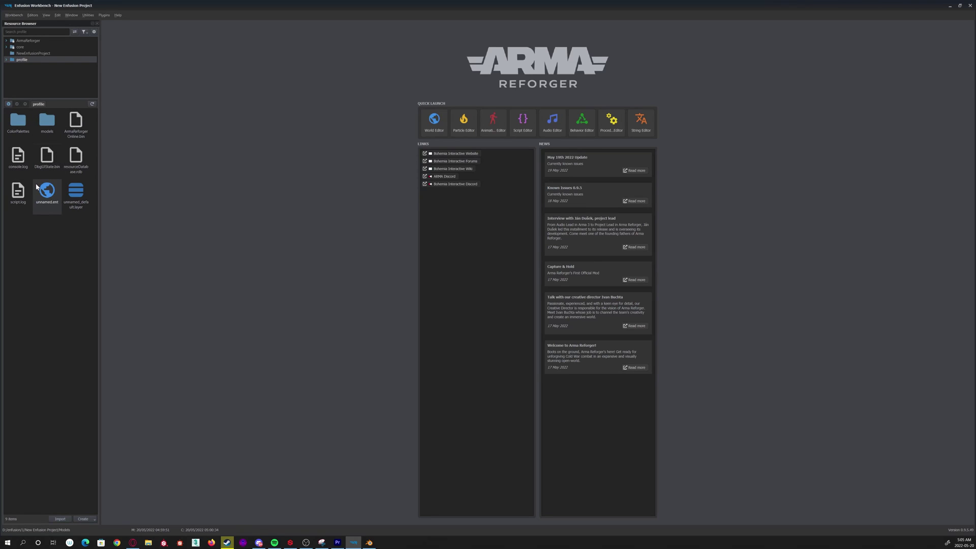
pyautogui.click(29, 54)
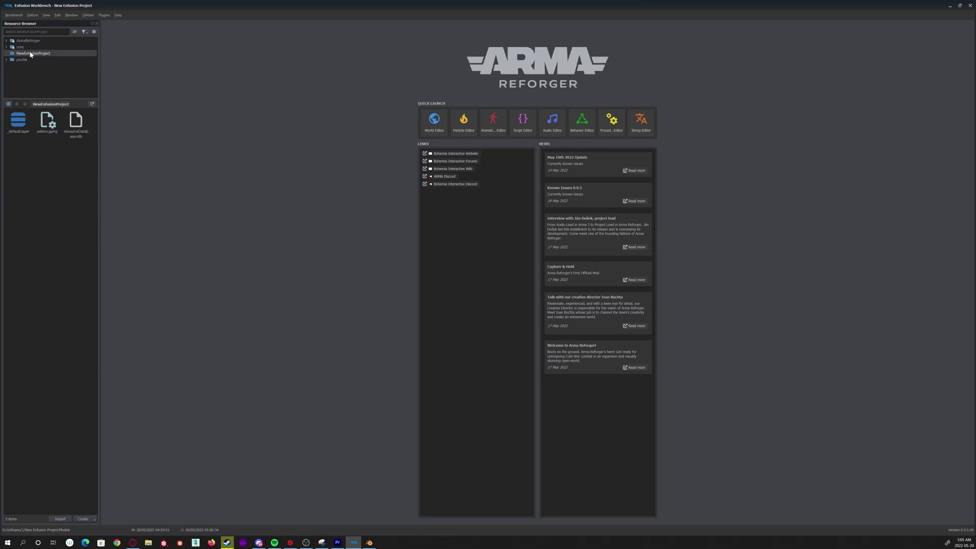
pyautogui.click(23, 60)
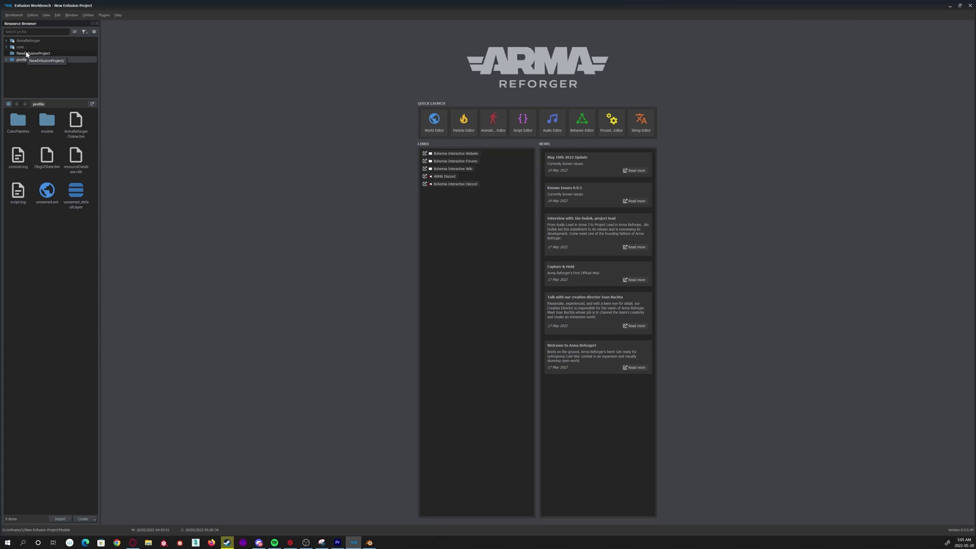
pyautogui.click(26, 53)
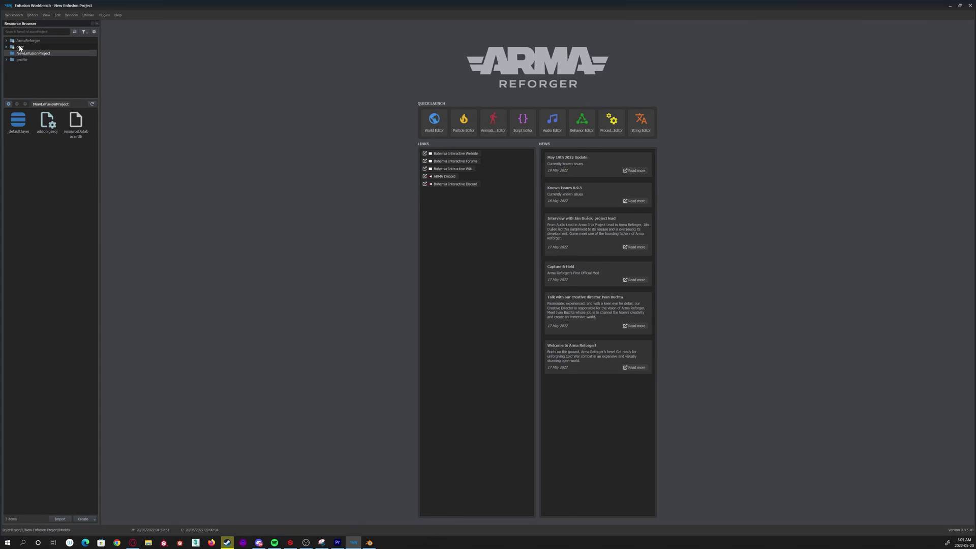
pyautogui.click(20, 47)
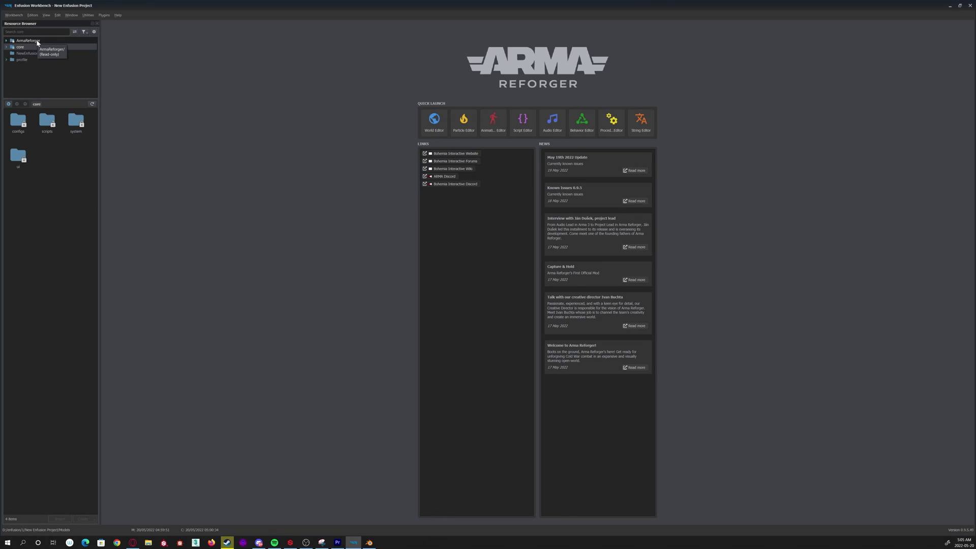
pyautogui.click(28, 40)
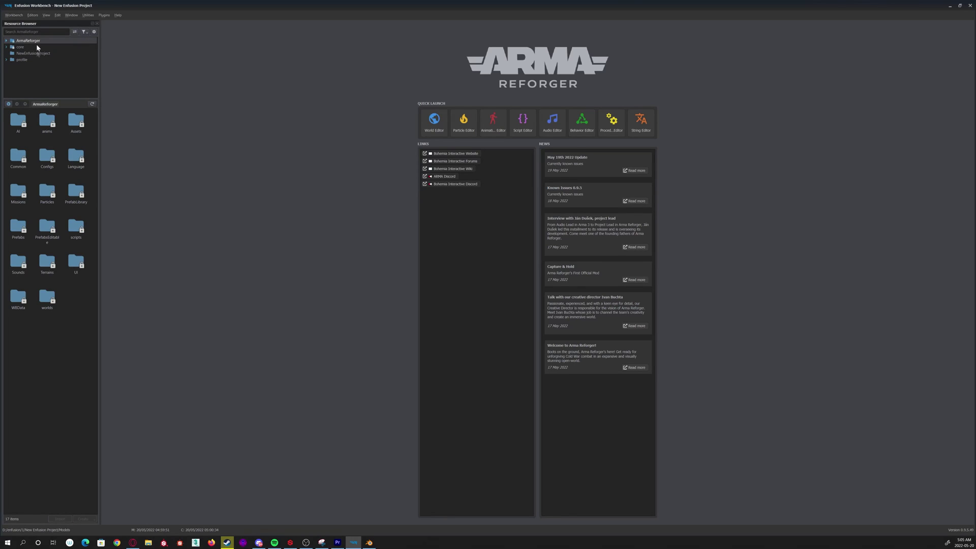
pyautogui.click(89, 168)
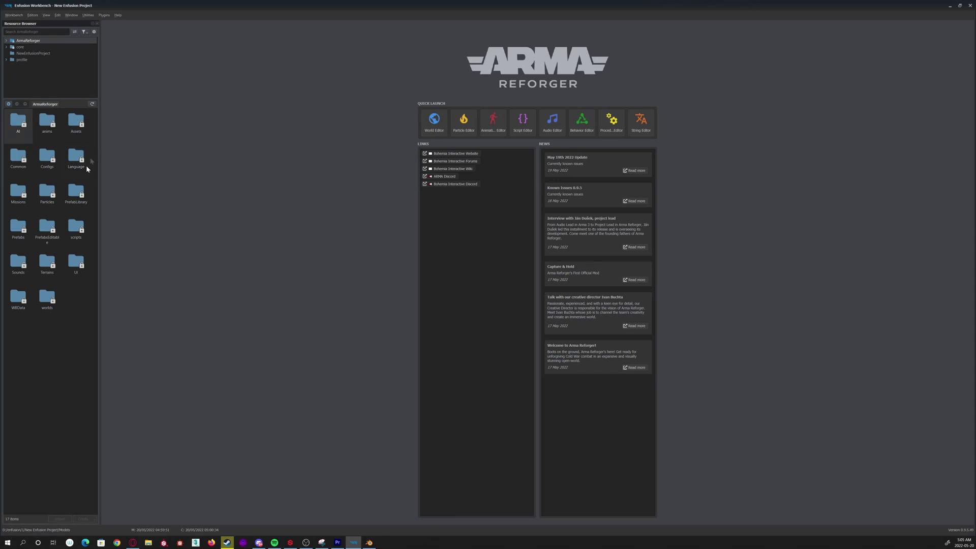
pyautogui.click(20, 47)
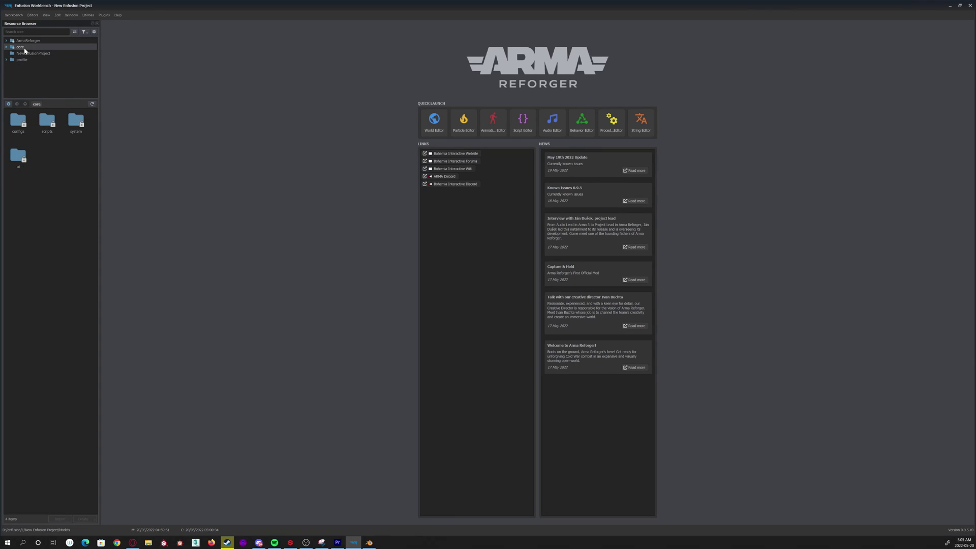
# Add a folder named Models inside NewEnfusionProject and open its empty contents.
pyautogui.click(54, 53)
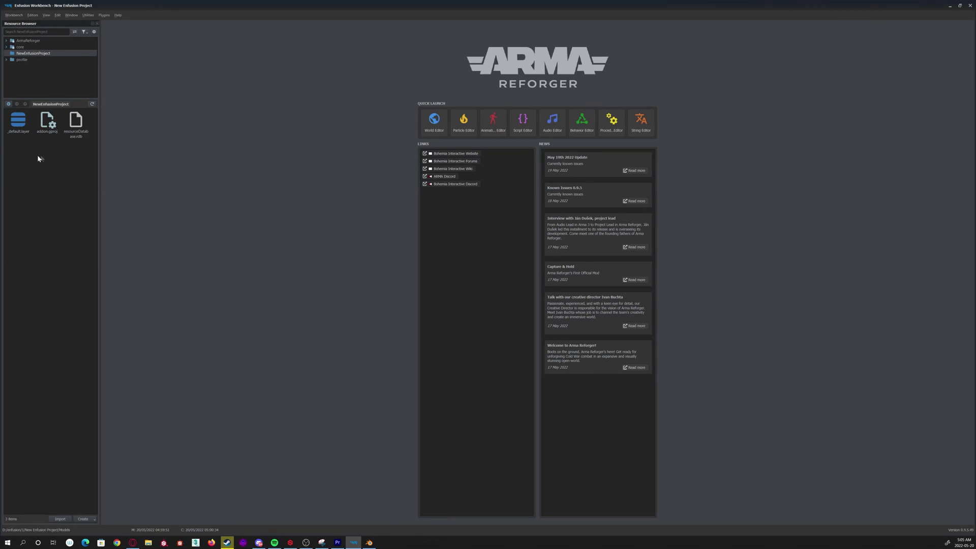
pyautogui.rightClick(54, 156)
pyautogui.rightClick(23, 161)
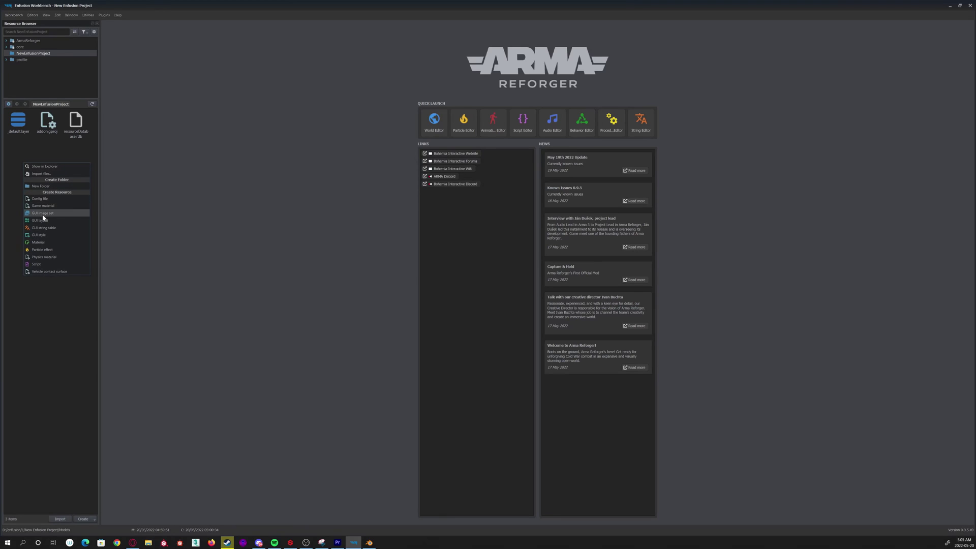
pyautogui.click(50, 186)
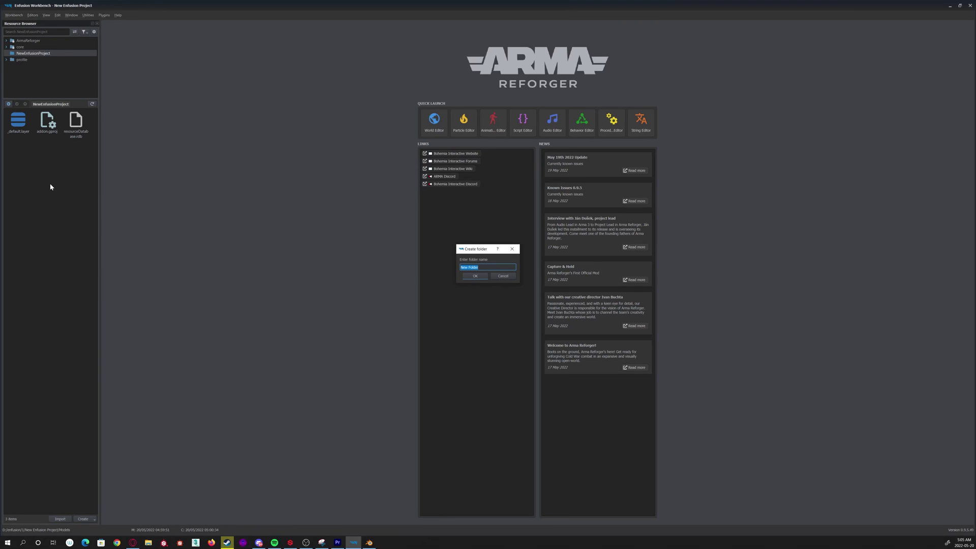
pyautogui.write('Models')
pyautogui.click(473, 278)
pyautogui.doubleClick(25, 132)
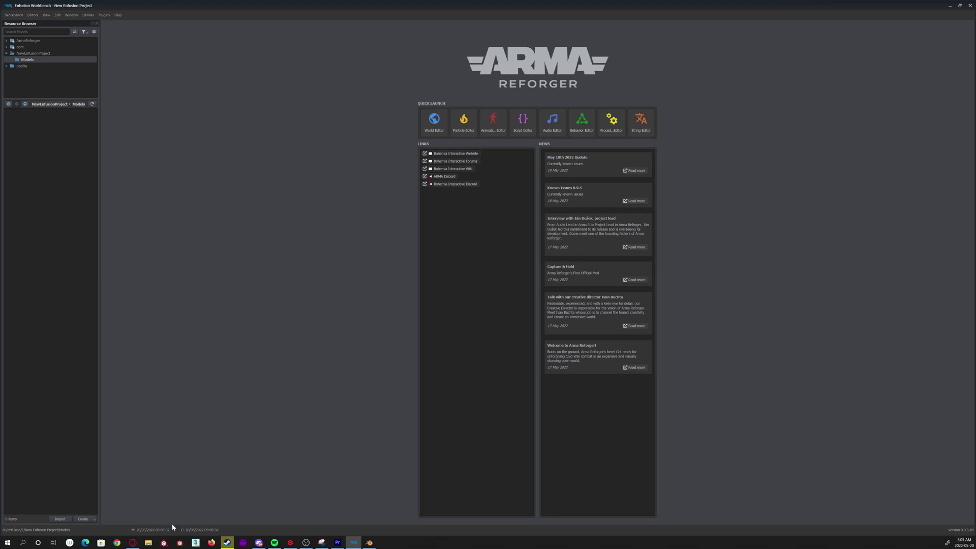
# Drag the itemcrate file from the Desktop in File Explorer into the Models folder.
pyautogui.click(148, 543)
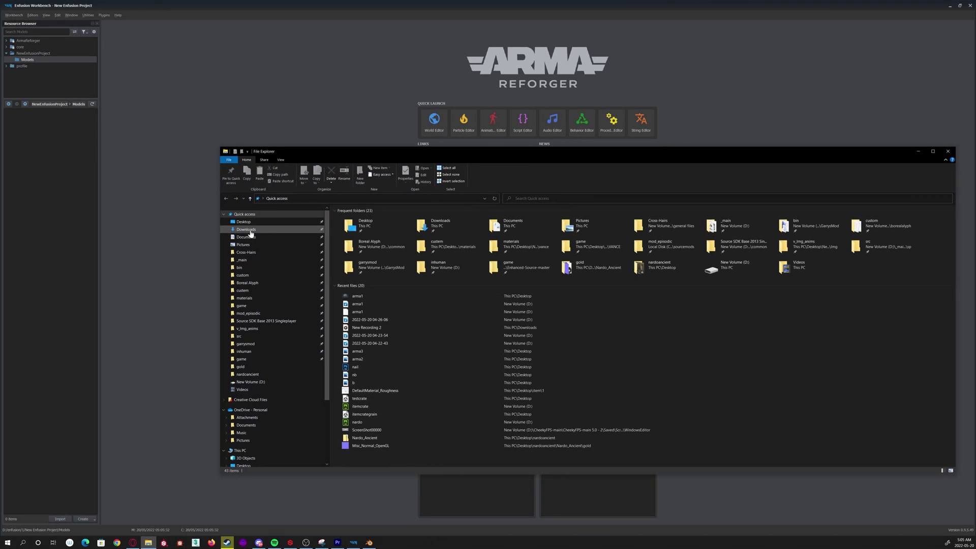
pyautogui.click(243, 221)
pyautogui.scroll(-3, 385, 345)
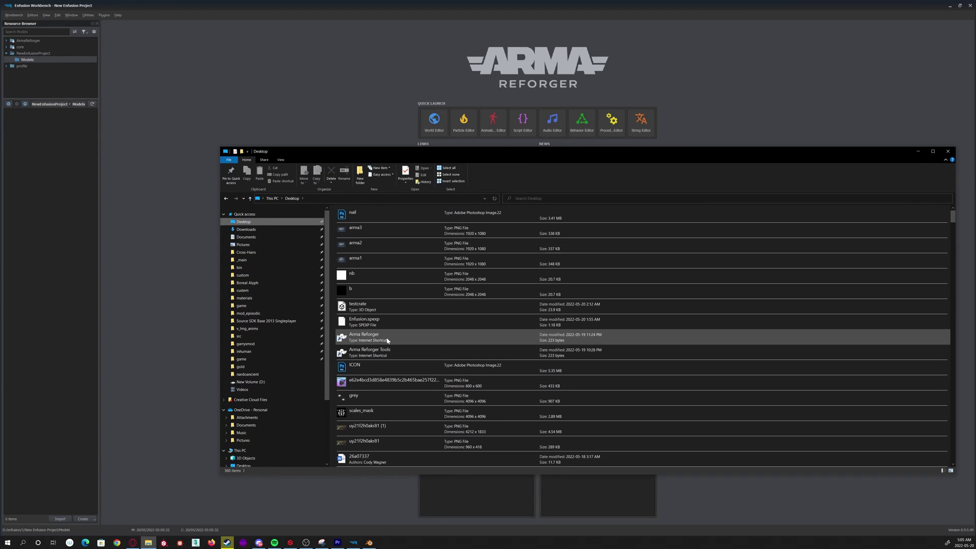
pyautogui.moveTo(413, 418); pyautogui.dragTo(352, 426)
pyautogui.moveTo(554, 416); pyautogui.dragTo(35, 154)
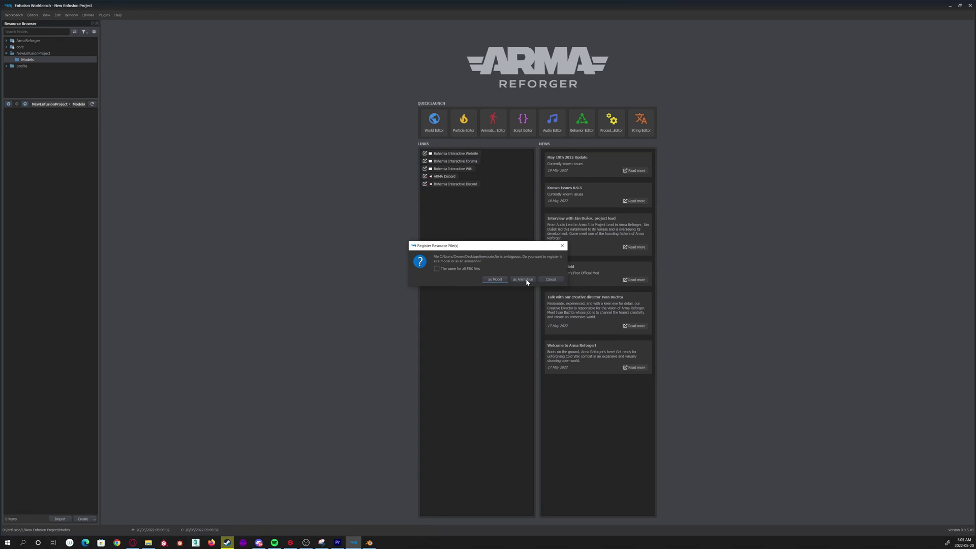
# Register the dropped itemcrate FBX as a Model.
pyautogui.click(495, 279)
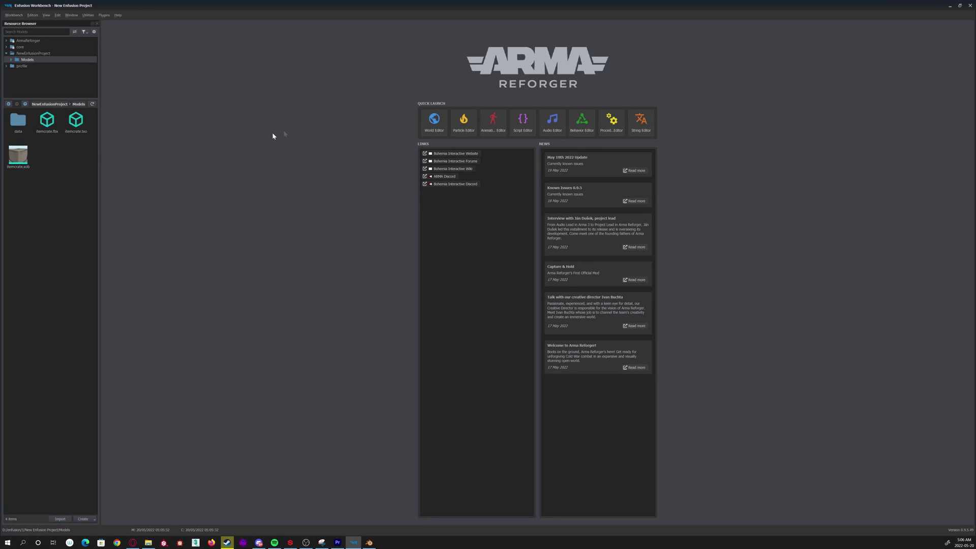
# Open the World Editor and place itemcrate.xob into the empty world as GenericEntity_1.
pyautogui.click(428, 127)
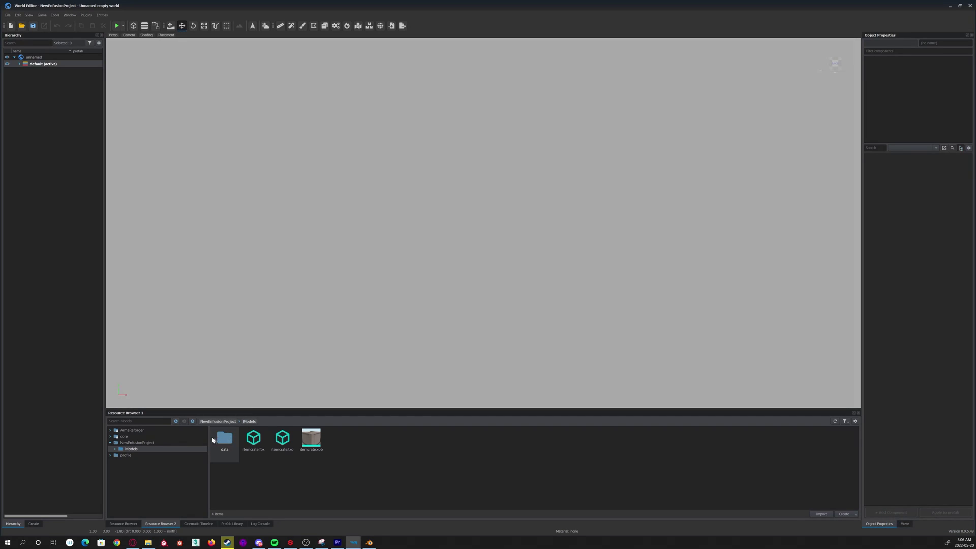
pyautogui.moveTo(311, 438); pyautogui.dragTo(402, 325)
pyautogui.moveTo(499, 239); pyautogui.dragTo(460, 253, button='right')
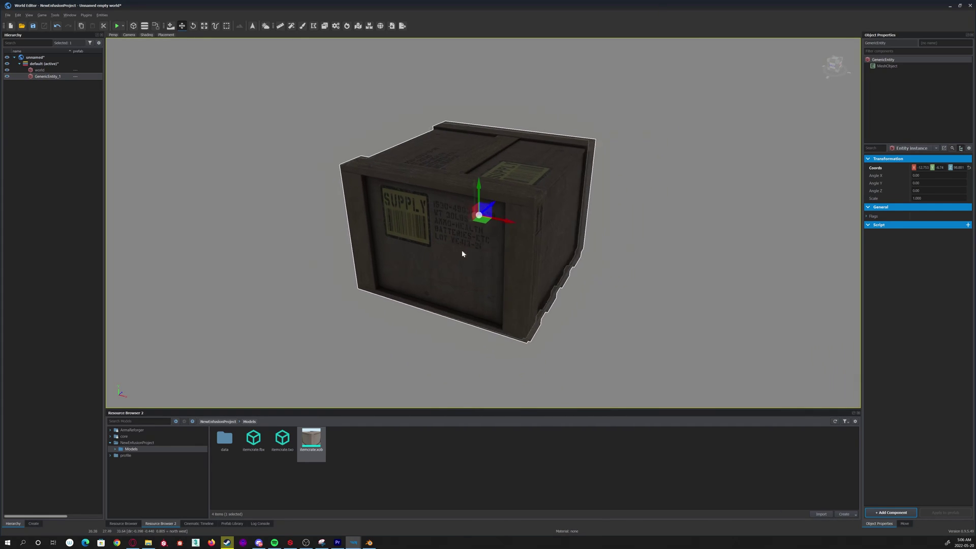